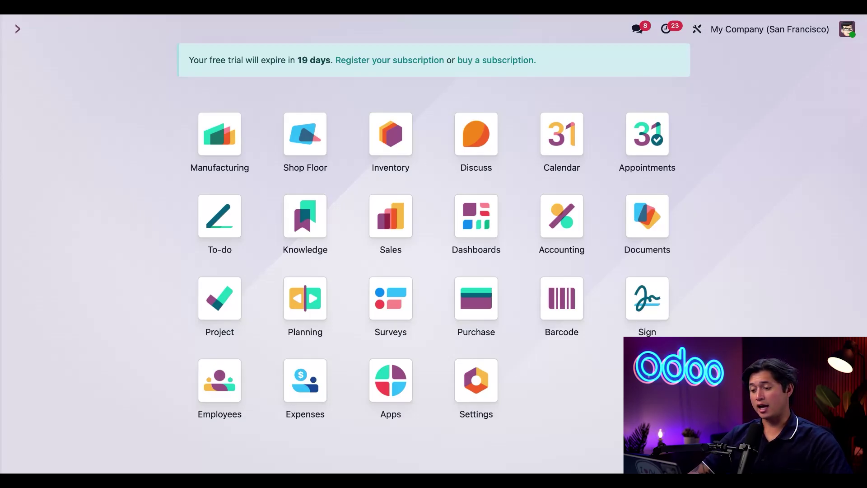
From Settings, go to Manage Users and start a blank new-user form.
left_click(485, 394)
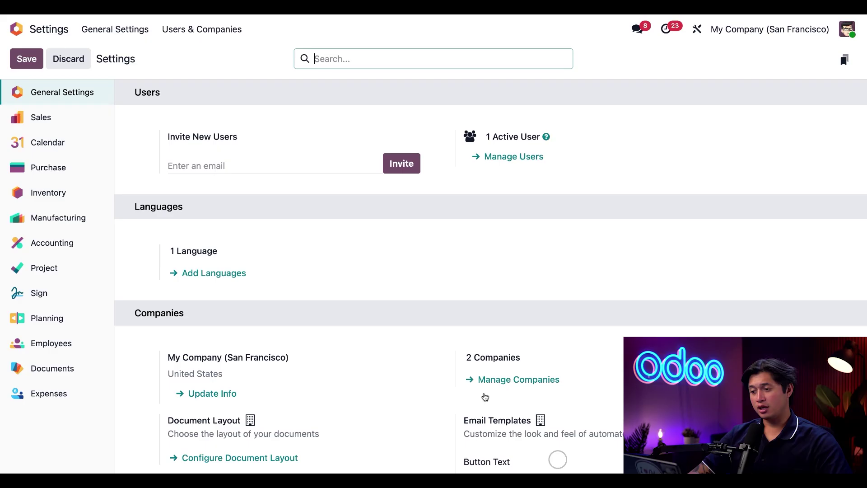
left_click(519, 161)
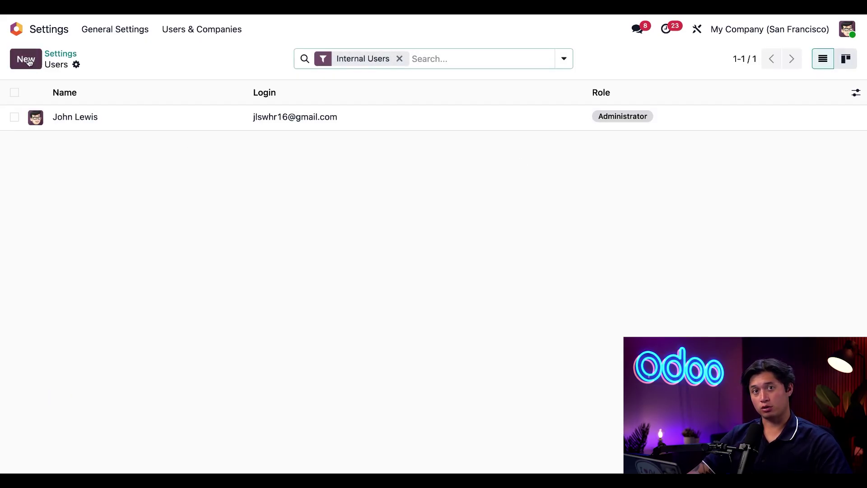
left_click(27, 60)
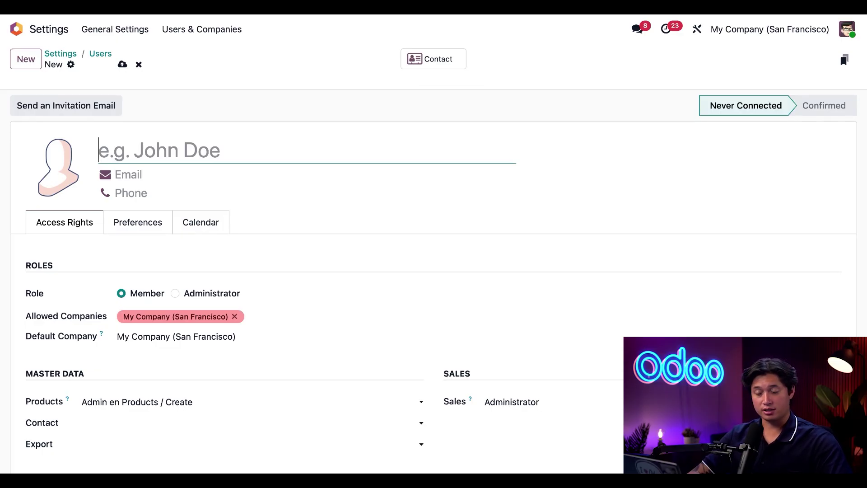
Enter the new user's full name and their test e-mail address.
type("Wally")
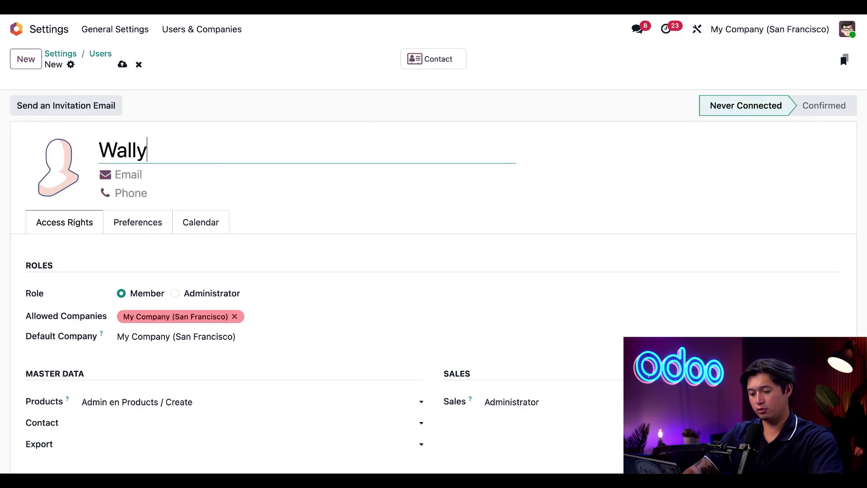
type(" Warehouse")
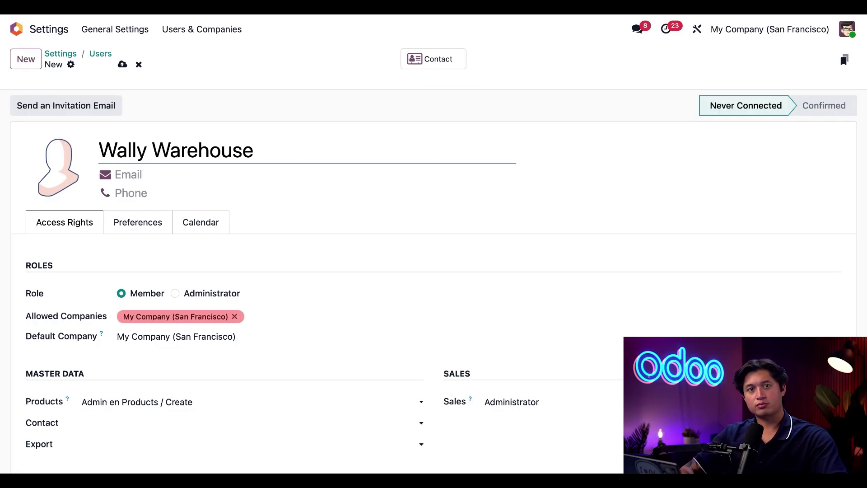
left_click(182, 175)
type("wally@")
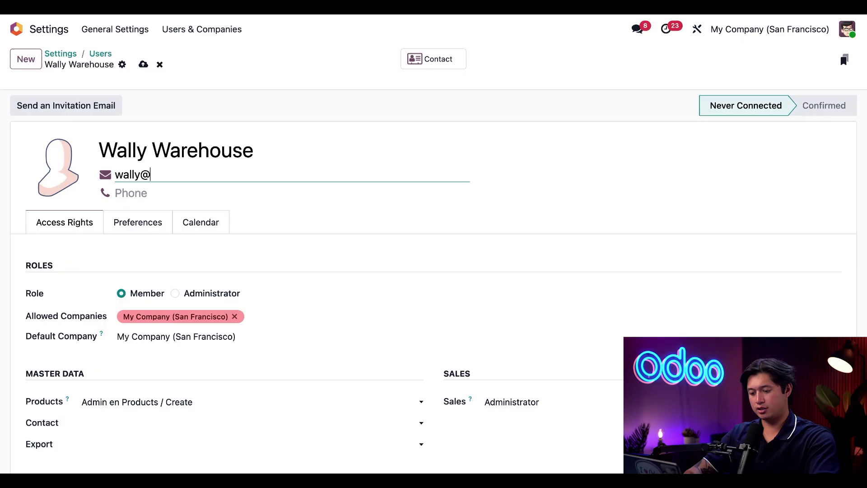
type("test.com")
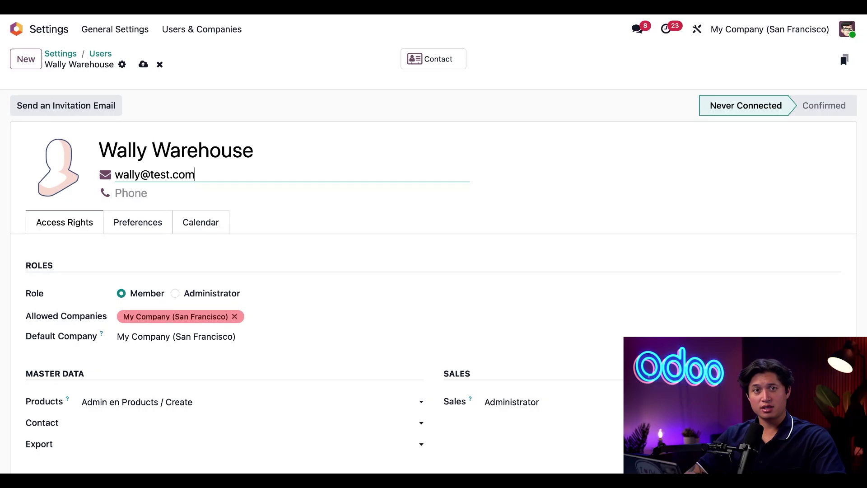
Set the user's Quality and Documents access levels to User.
scroll(434, 294, "down", 10)
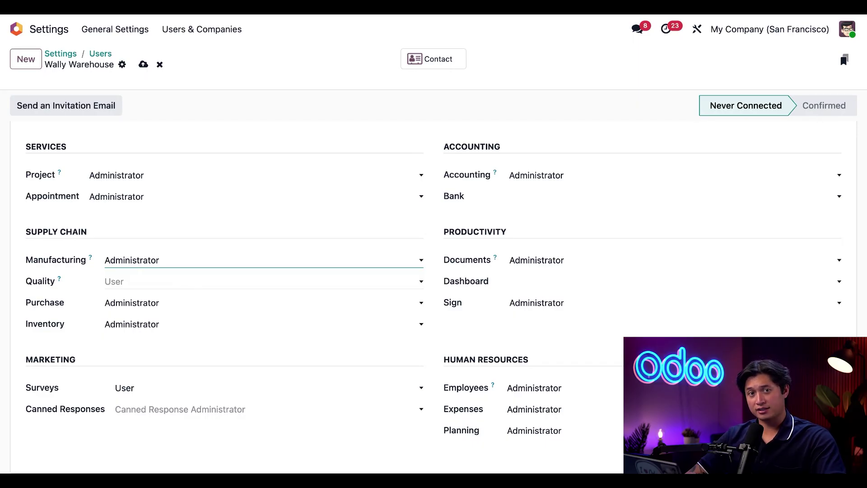
left_click(262, 281)
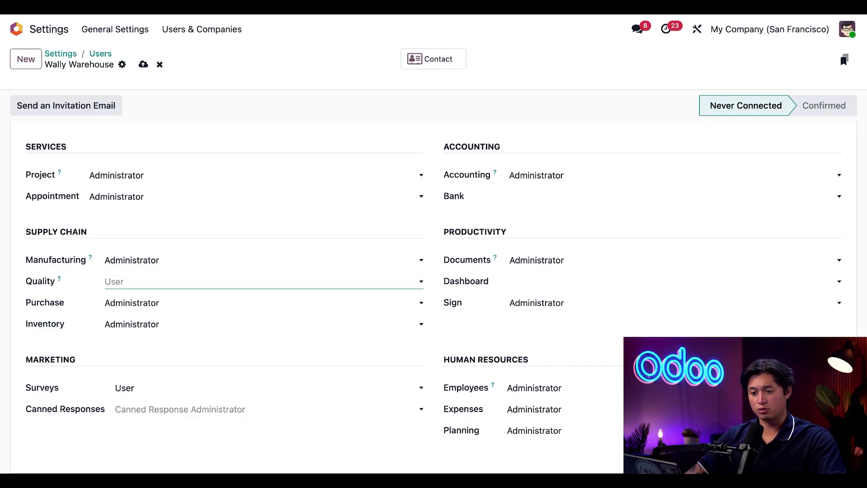
left_click(114, 293)
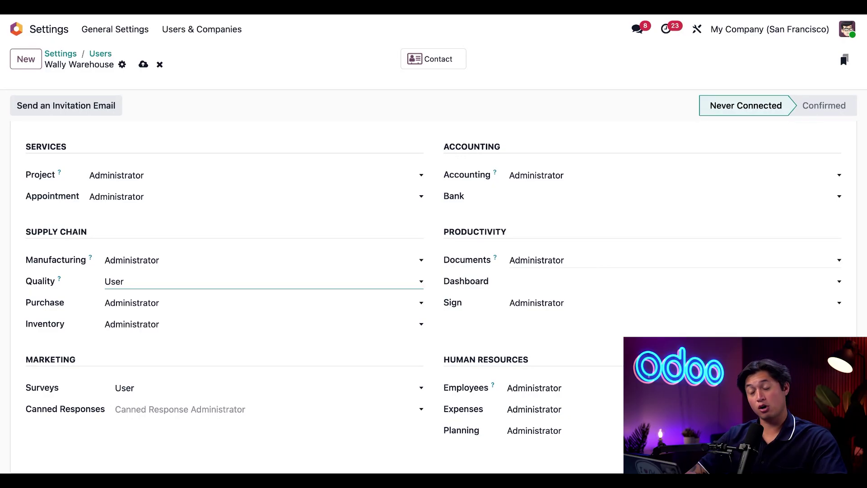
left_click(587, 260)
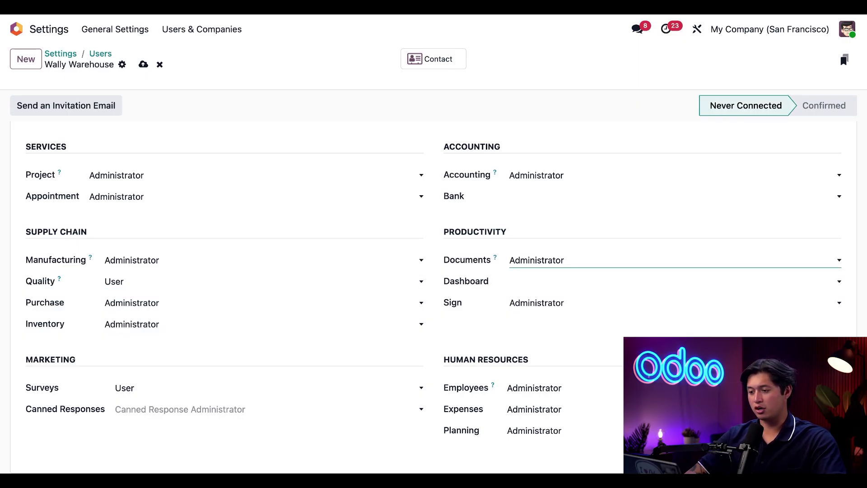
left_click(585, 306)
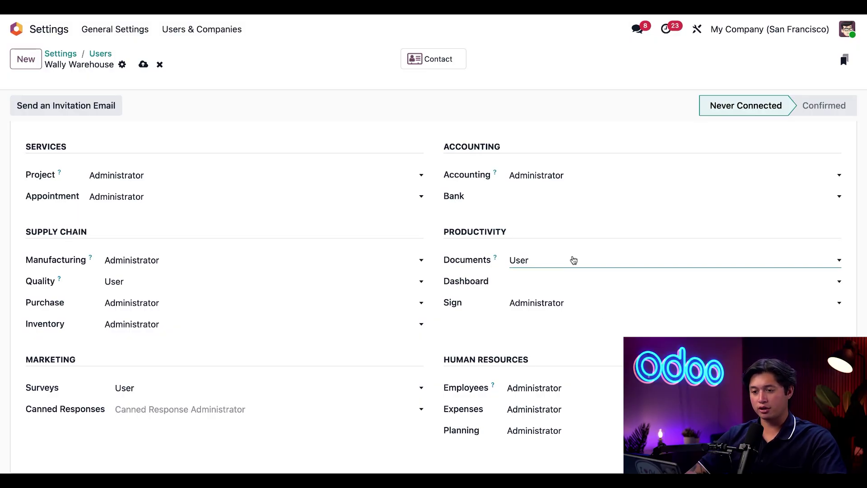
Scroll through the user's app access rights on the form.
scroll(441, 212, "up", 2)
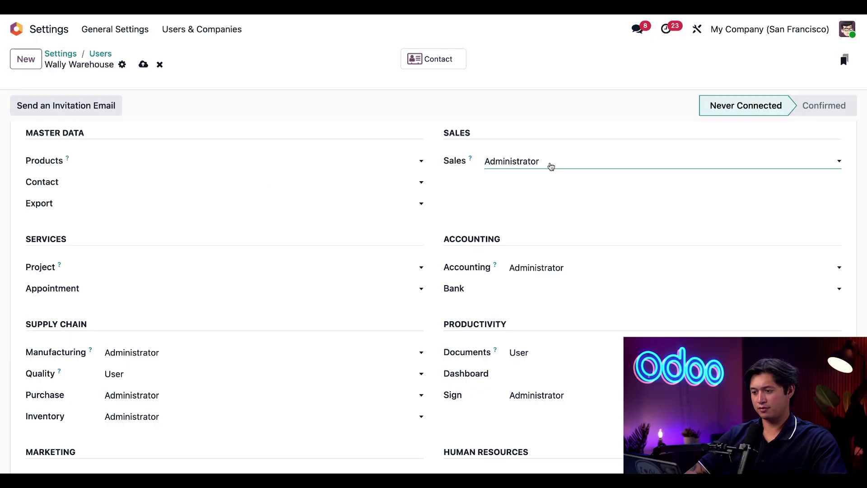
scroll(551, 289, "down", 3)
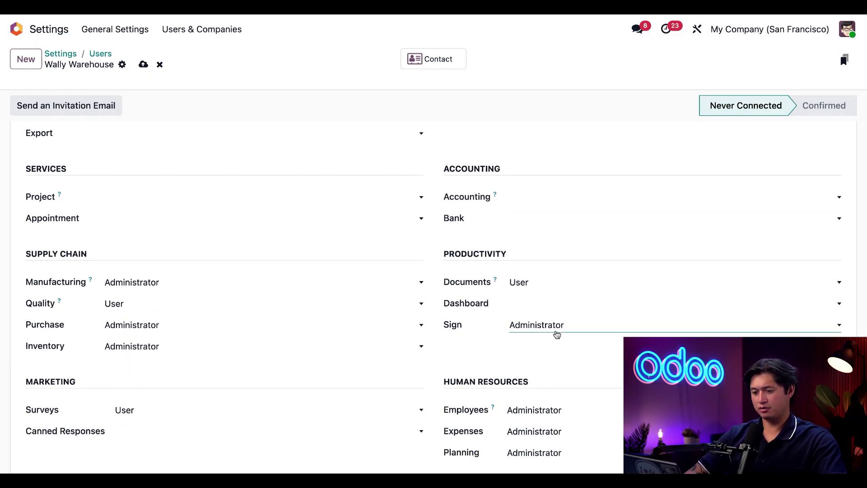
scroll(556, 338, "down", 1)
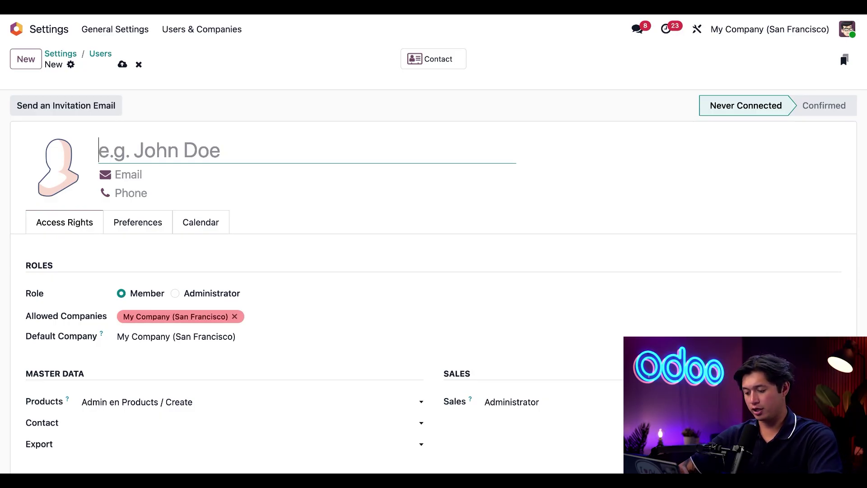
Enter the second user's full name and test e-mail, then scroll to the access sections.
type("Olly Operator")
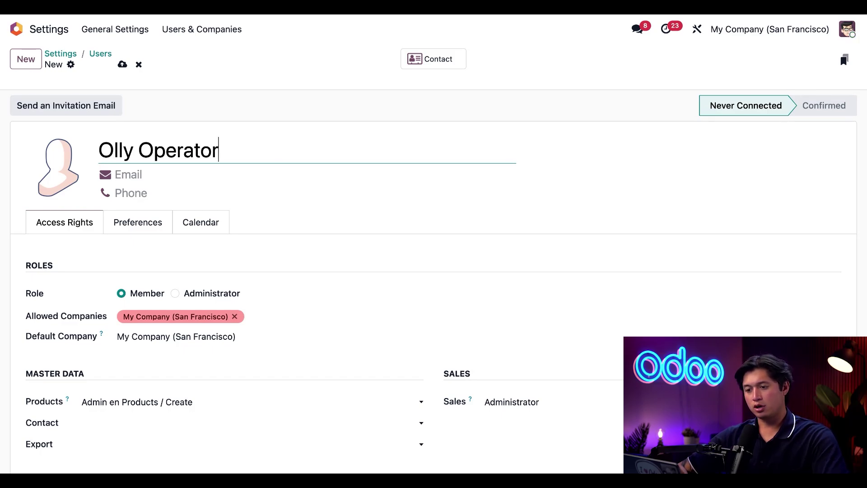
left_click(252, 174)
type("o")
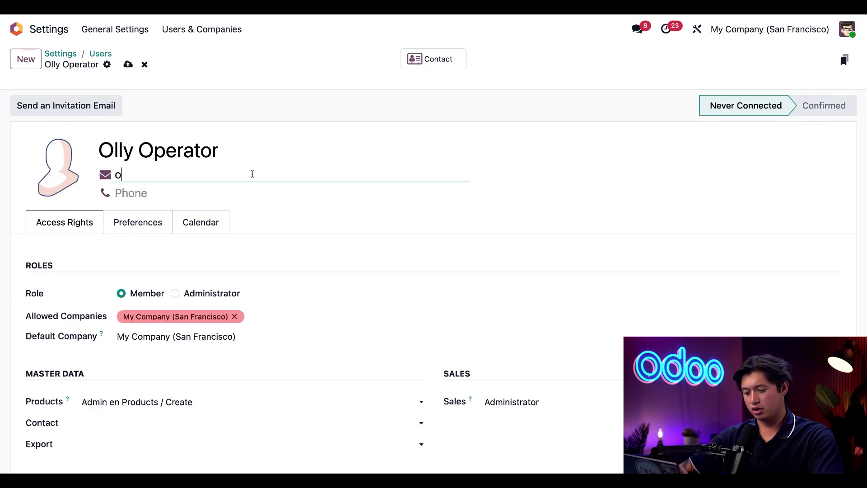
type("lly@test.com")
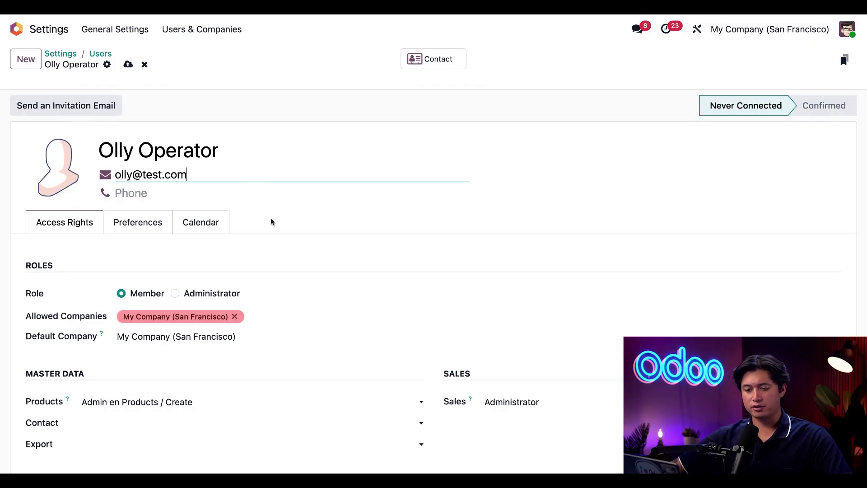
scroll(276, 244, "down", 7)
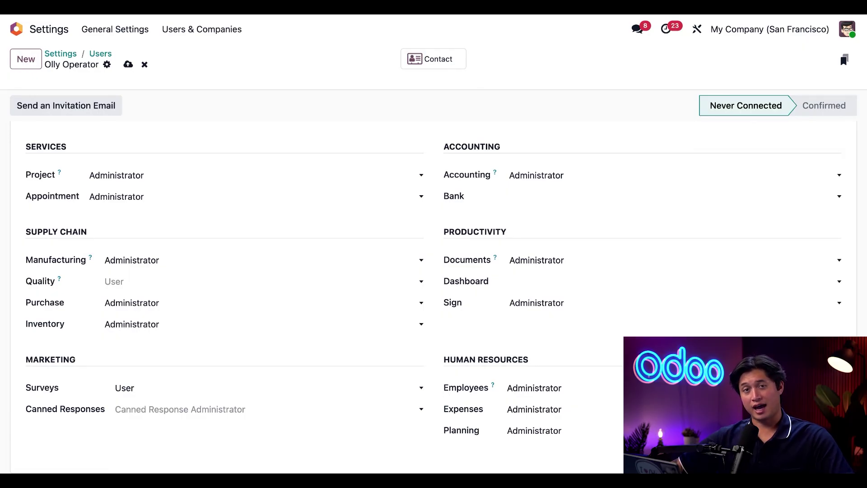
Set Inventory access to User and clear the Purchase and Manufacturing access levels.
left_click(138, 329)
left_click(142, 316)
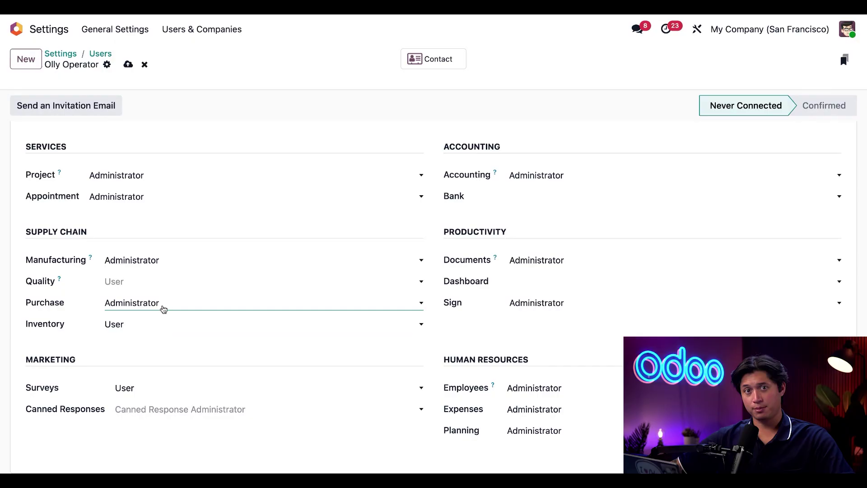
key("BackSpace")
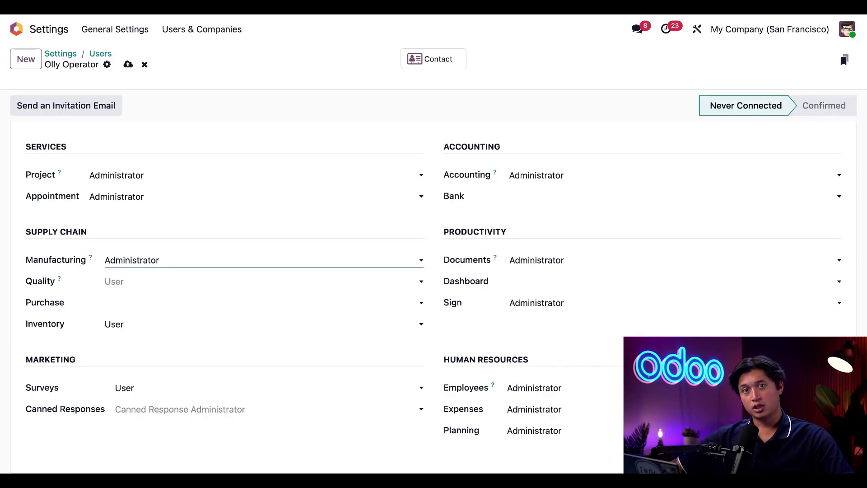
key("BackSpace")
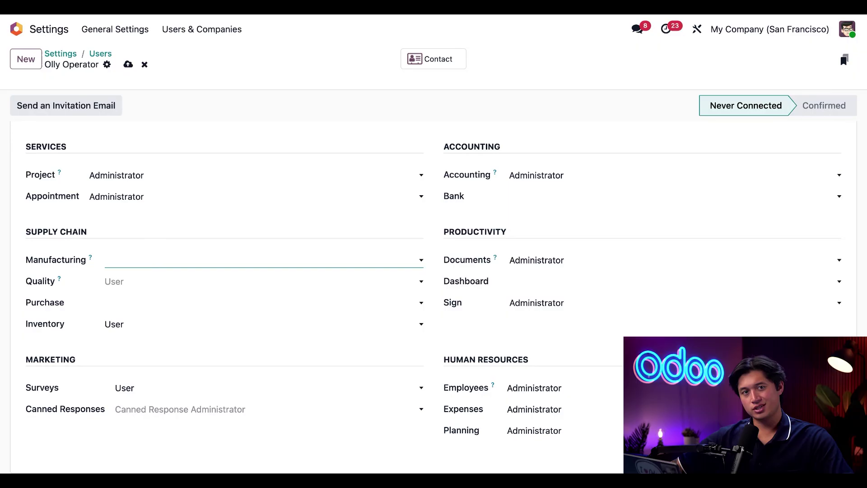
scroll(155, 168, "up", 3)
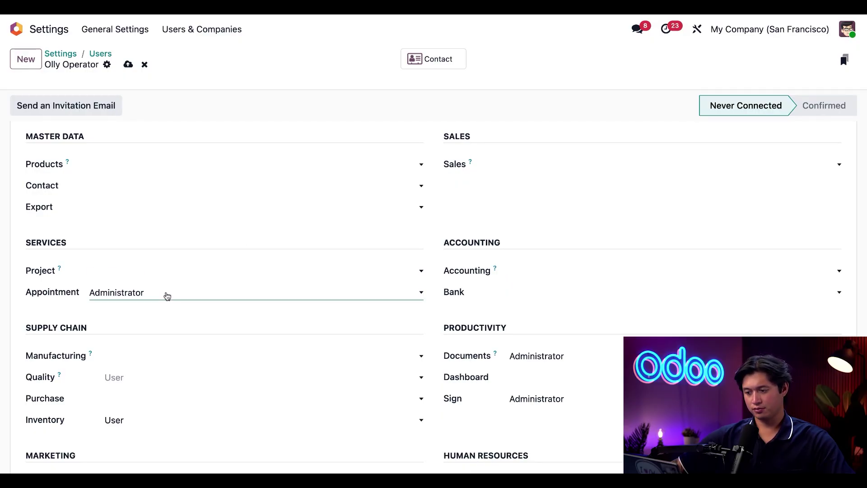
Scroll down the operator user's access settings form.
scroll(167, 295, "down", 2)
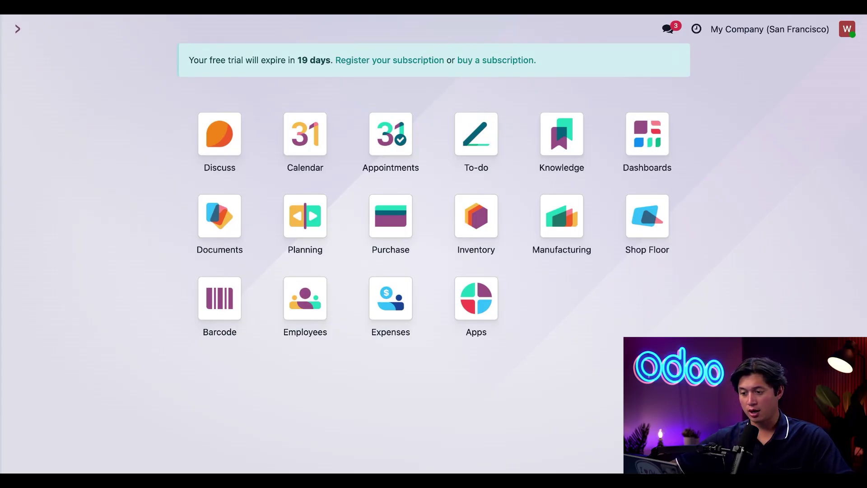
Start a new request for quotation in Purchase with vendor Gemini Furniture.
left_click(397, 234)
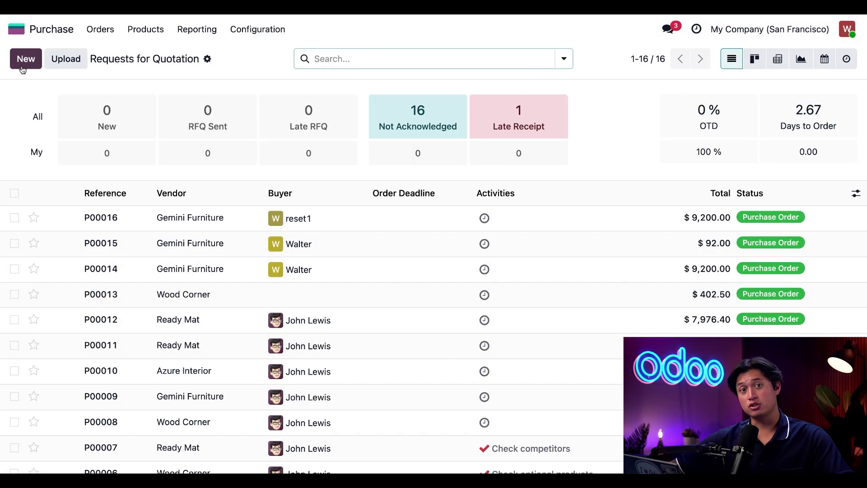
left_click(25, 63)
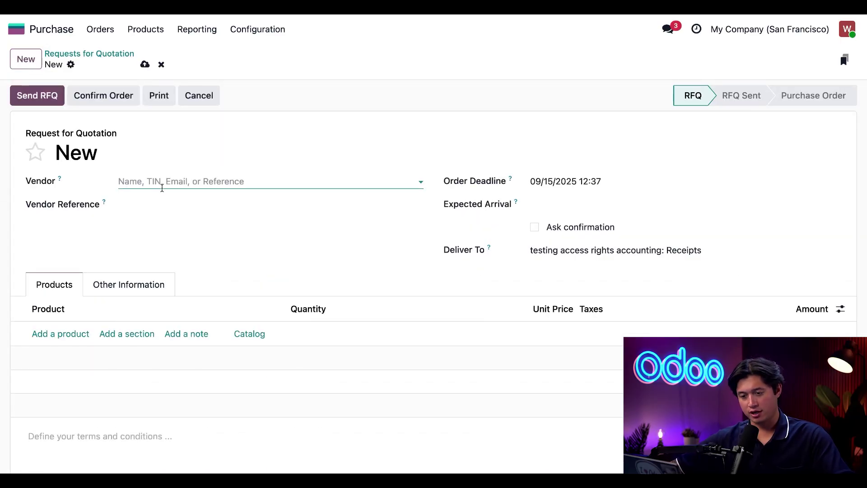
type("gemi")
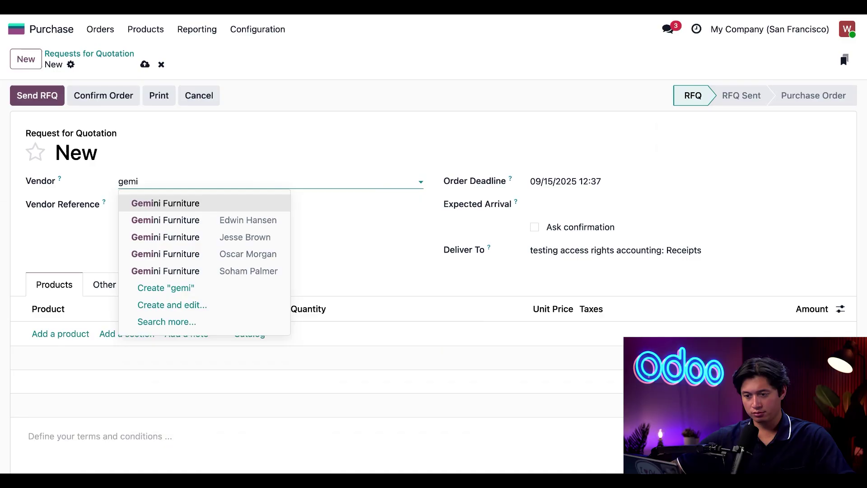
left_click(171, 204)
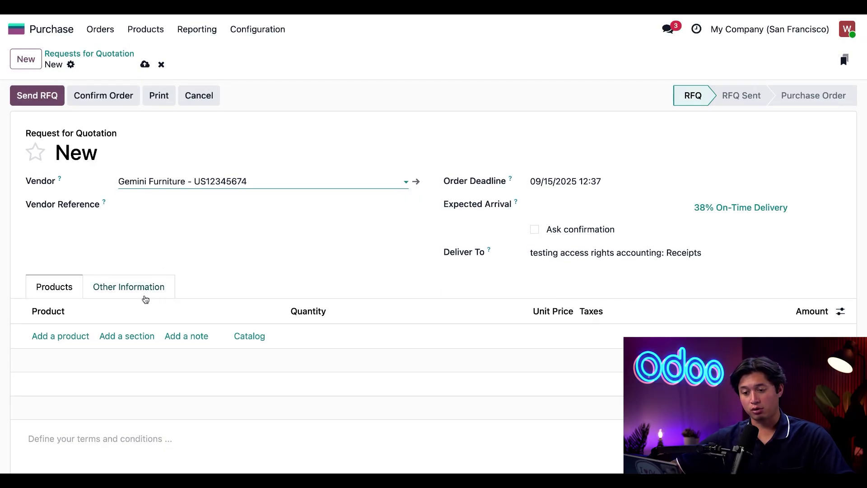
Add a line of 100 Wood Panels and confirm the order as P00017.
left_click(71, 336)
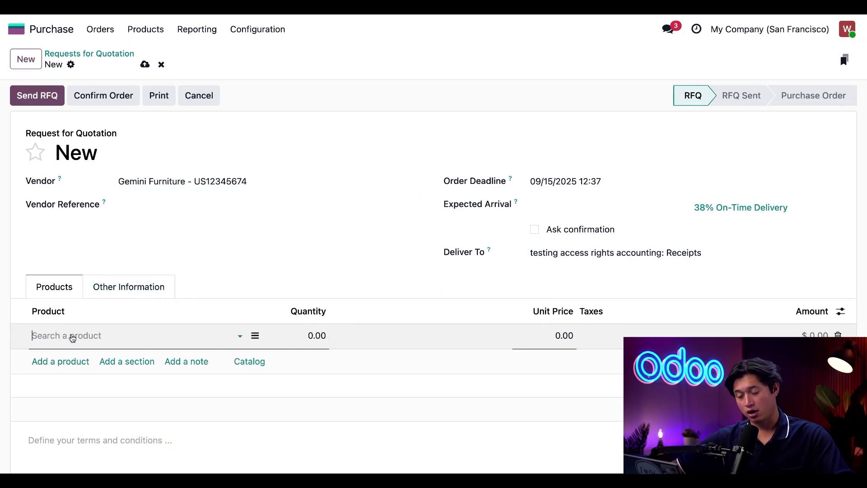
type("wood")
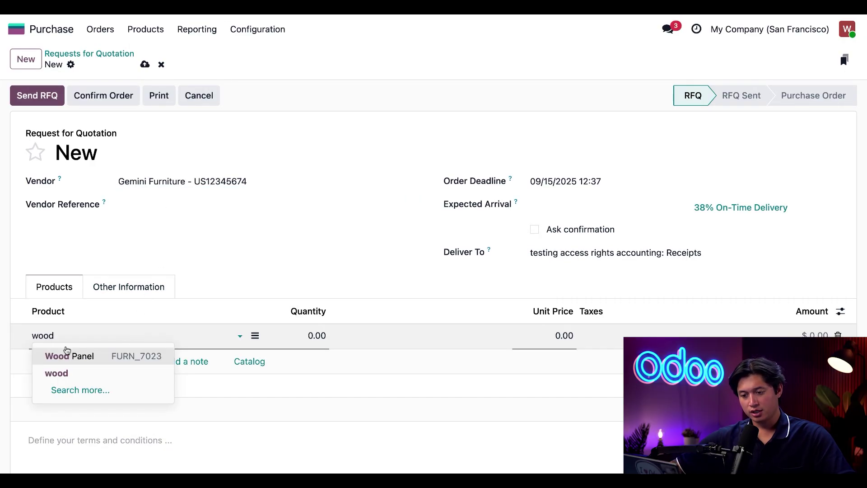
left_click(69, 355)
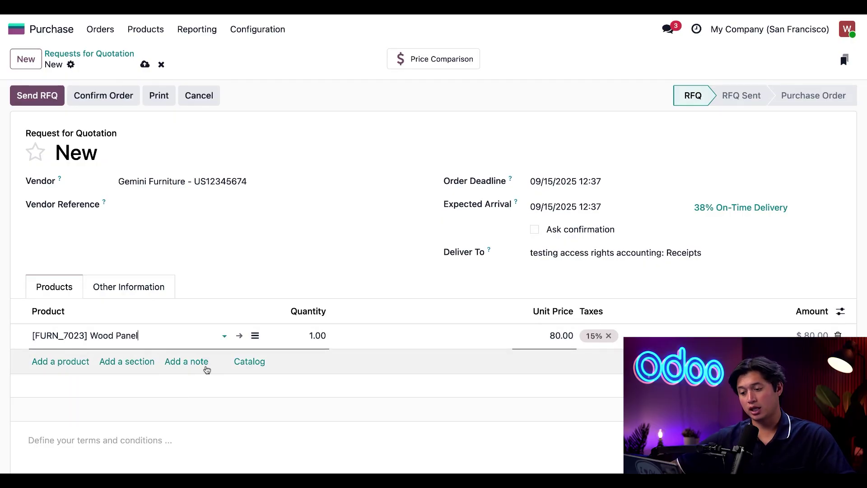
left_click(317, 334)
type("10")
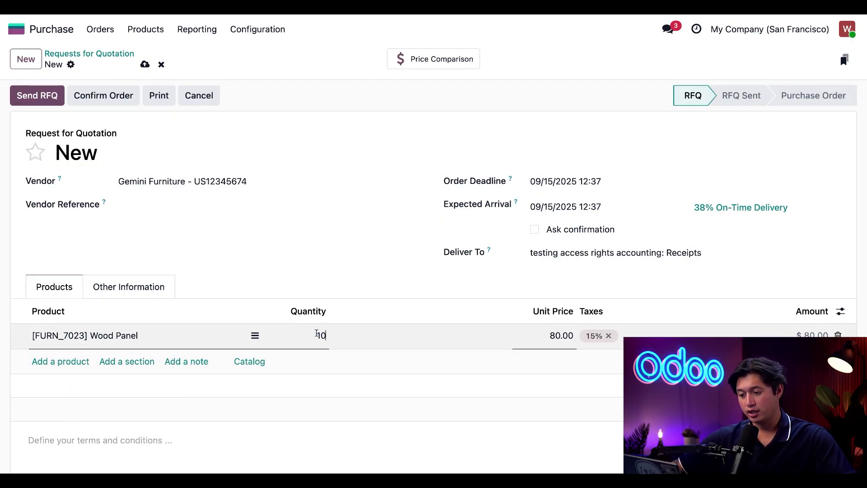
type("0")
left_click(349, 263)
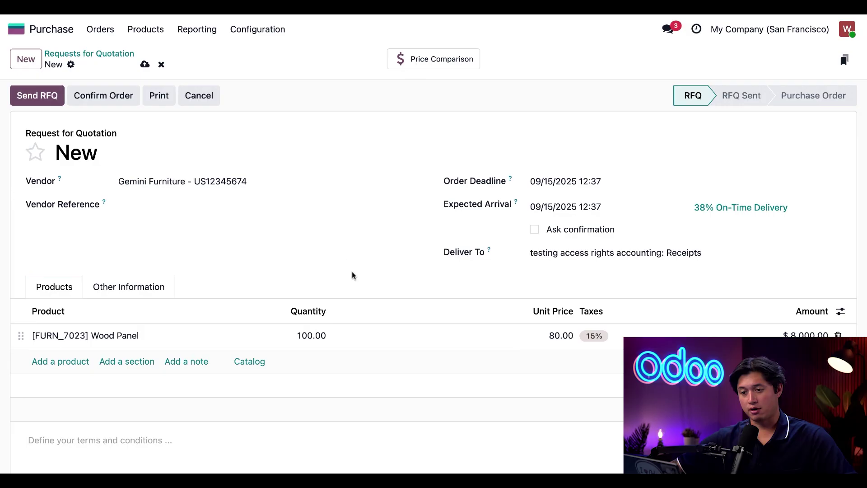
left_click(100, 97)
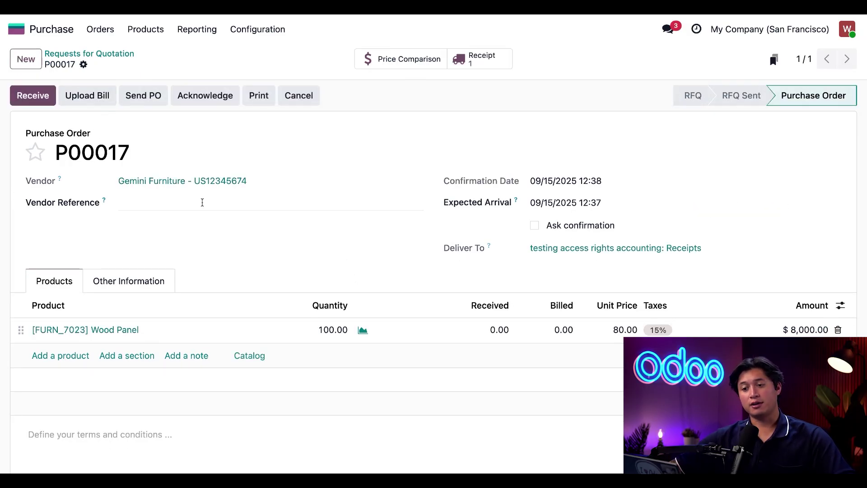
Start receiving the goods for purchase order P00017.
left_click(31, 96)
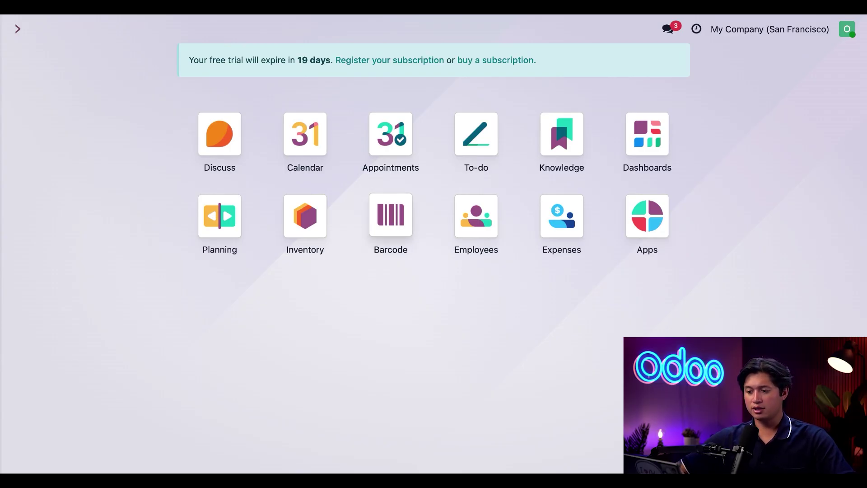
In Barcode, open Operations and list the ready receipts, including WH/IN/00015.
left_click(391, 216)
scroll(352, 328, "down", 1)
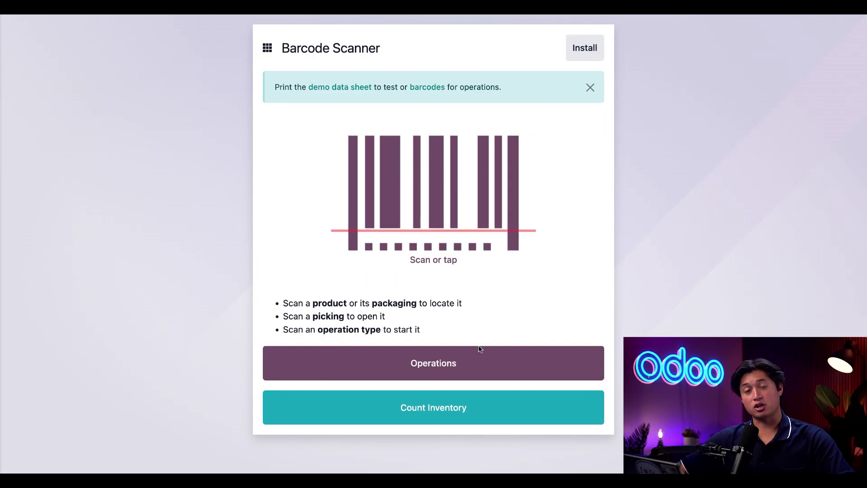
left_click(472, 360)
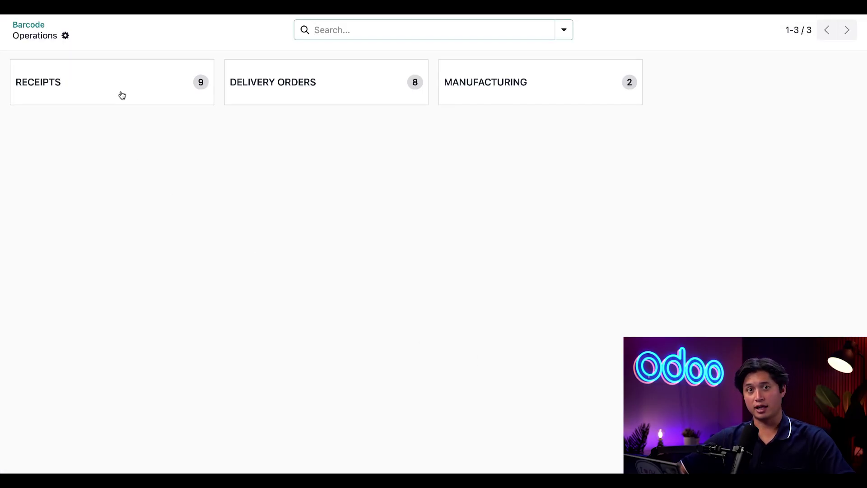
left_click(120, 94)
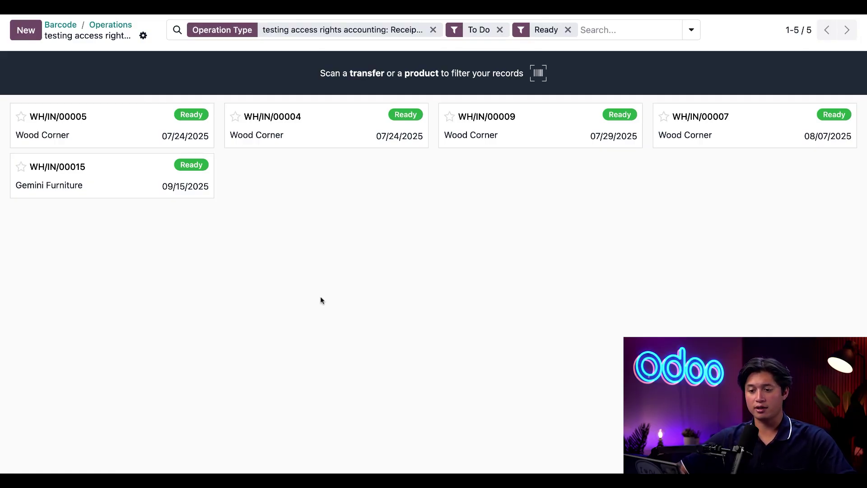
Receive all 100 Wood Panels on Gemini Furniture receipt WH/IN/00015 and validate it.
left_click(121, 184)
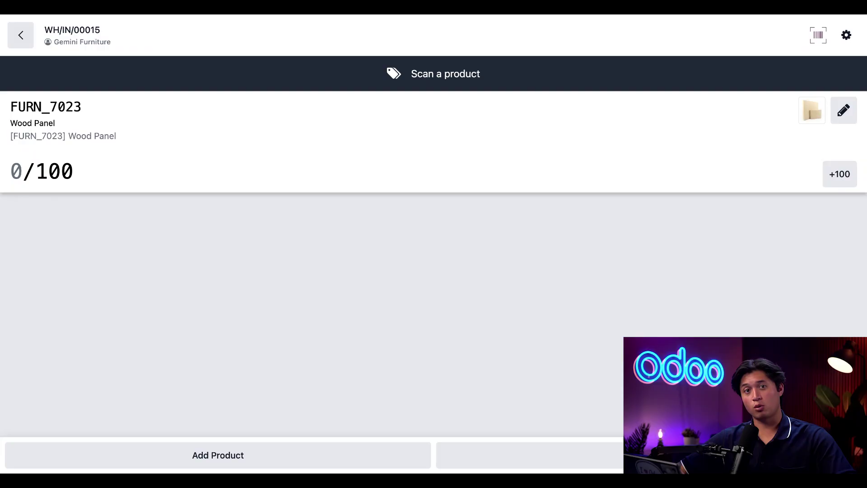
left_click(847, 180)
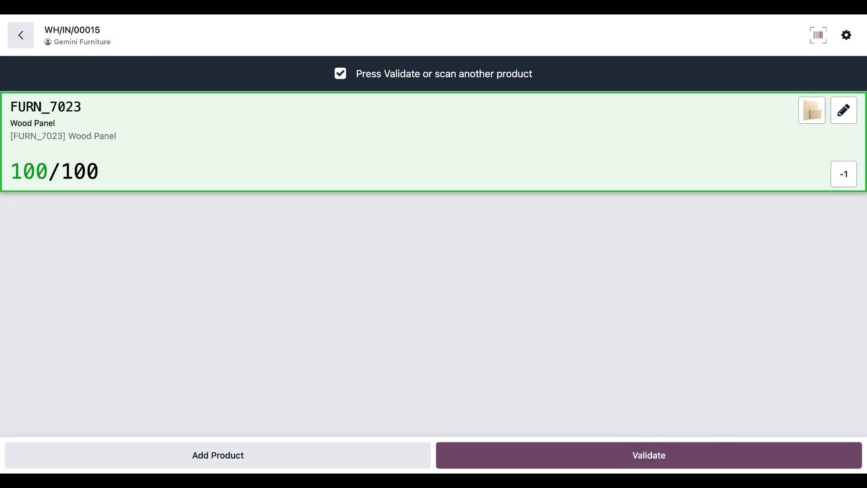
left_click(696, 451)
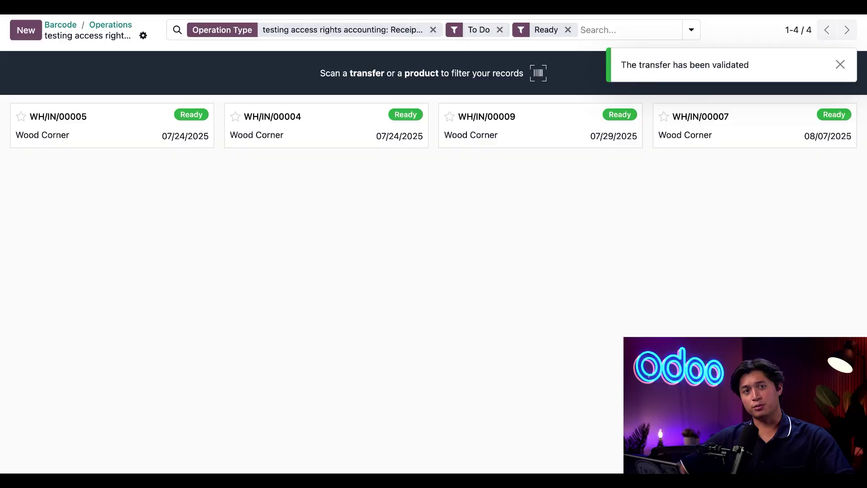